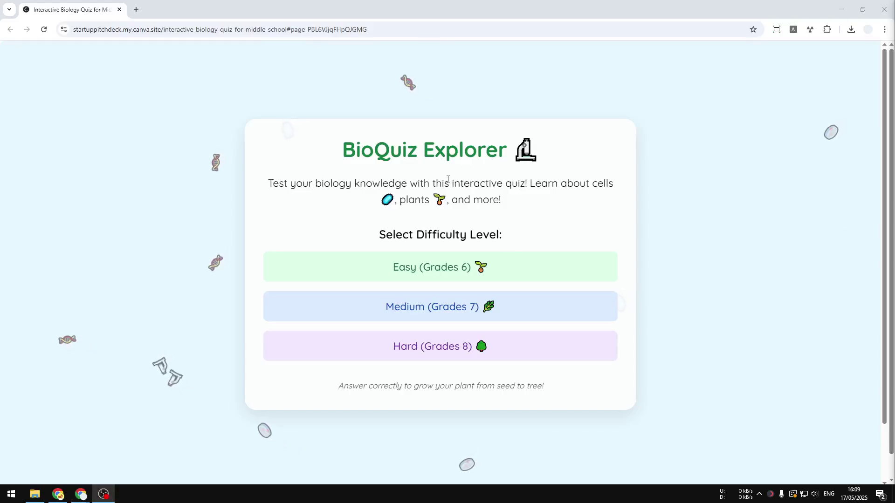
- Start the Easy quiz and answer questions 1-5: Cell, Ribosome, Only carbon dioxide, Chloroplast, Amphibians
{"action": "left_click", "coordinate": [468, 257]}
{"action": "left_click", "coordinate": [396, 226]}
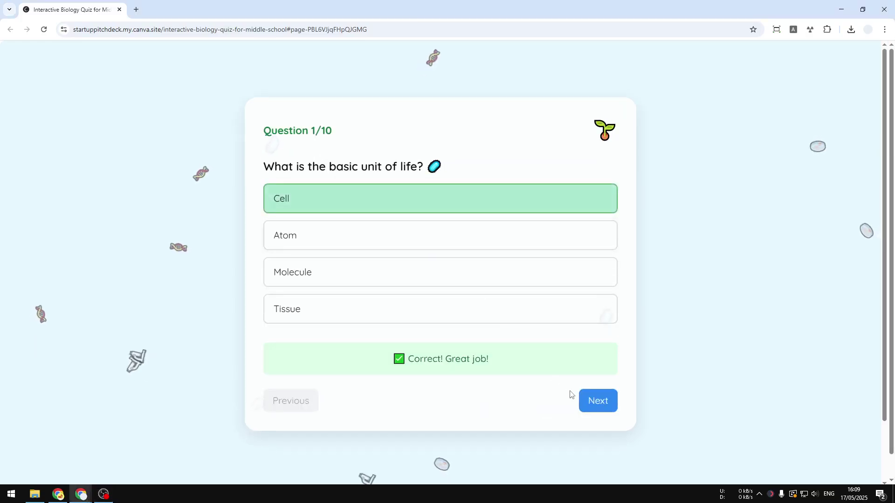
{"action": "left_click", "coordinate": [597, 400]}
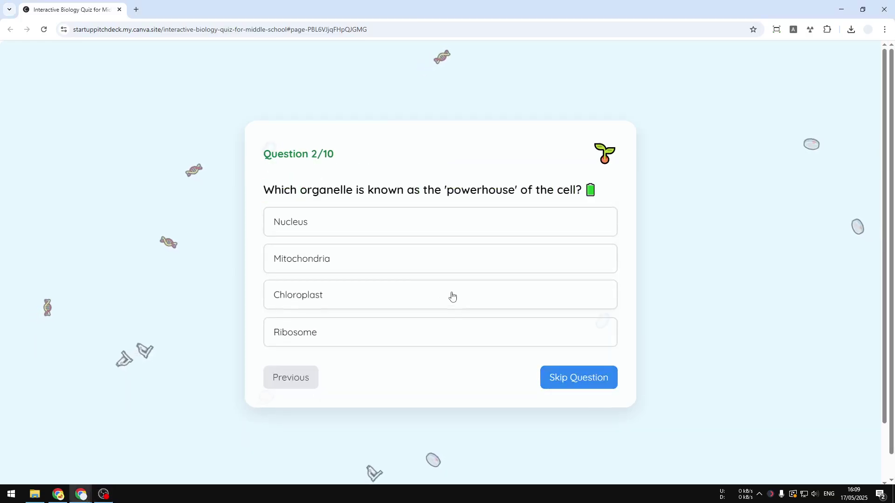
{"action": "left_click", "coordinate": [391, 335]}
{"action": "left_click", "coordinate": [590, 402]}
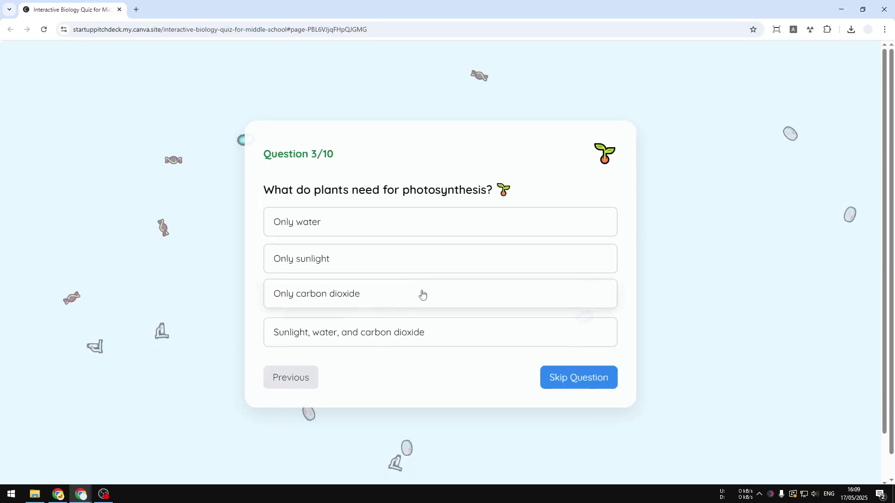
{"action": "left_click", "coordinate": [422, 294]}
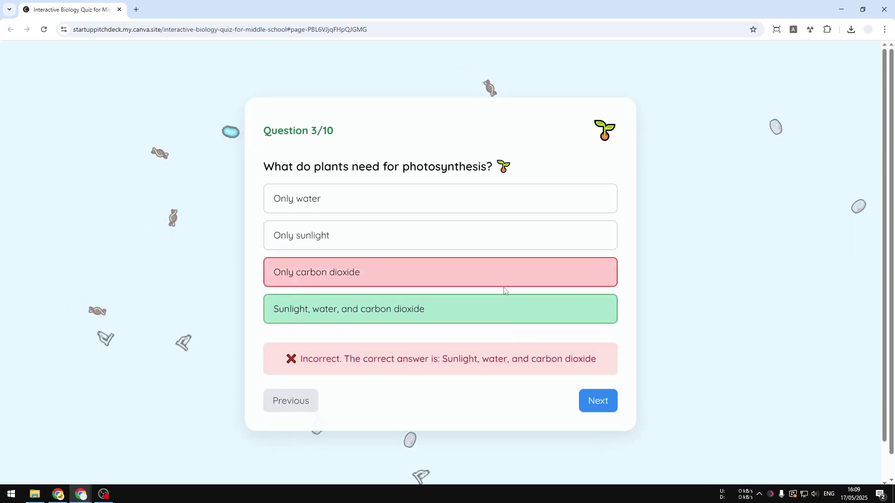
{"action": "left_click", "coordinate": [597, 402]}
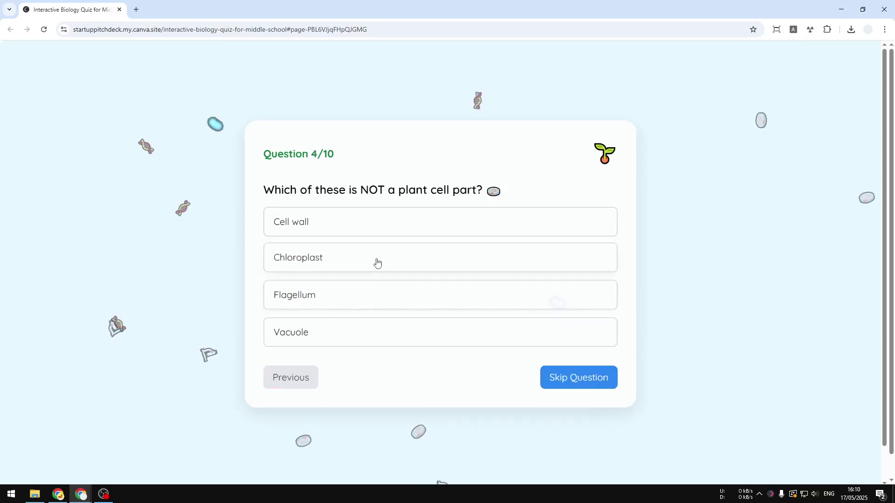
{"action": "left_click", "coordinate": [376, 262]}
{"action": "left_click", "coordinate": [599, 403]}
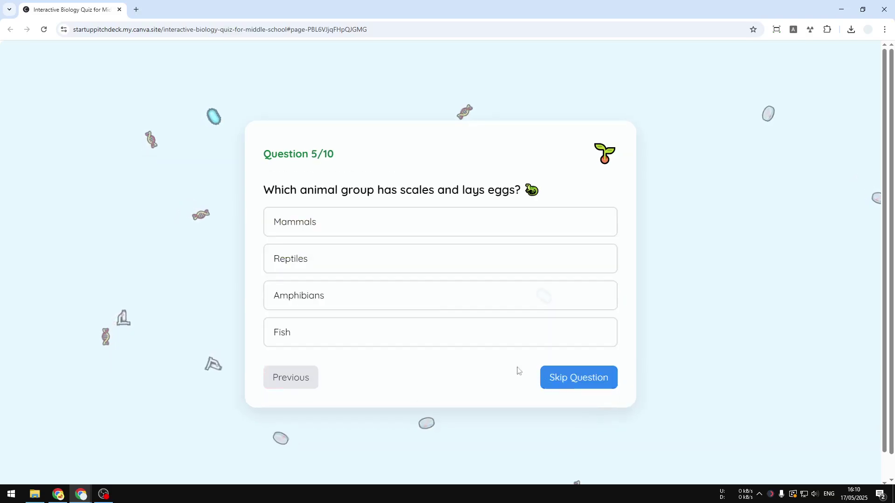
{"action": "left_click", "coordinate": [434, 299]}
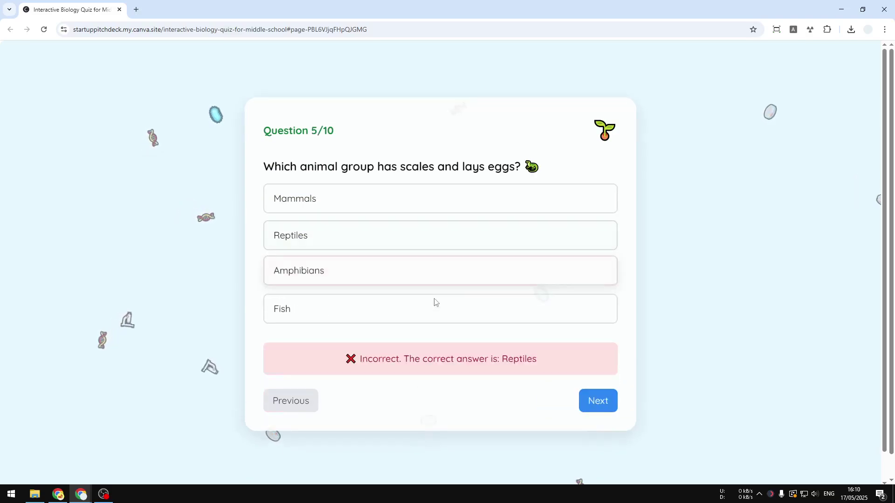
{"action": "left_click", "coordinate": [602, 406]}
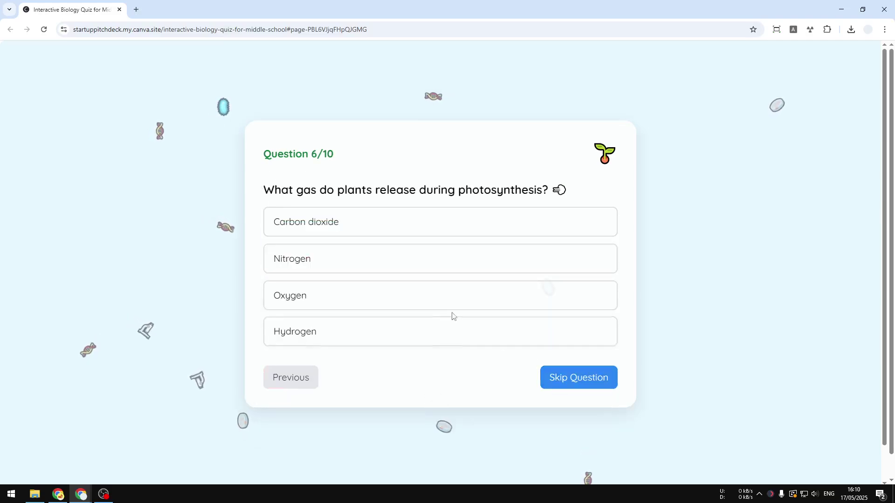
- Answer questions 6-10 with Nitrogen, Skin, Dog, Omnivores, Leaves, then finish the quiz
{"action": "left_click", "coordinate": [387, 265]}
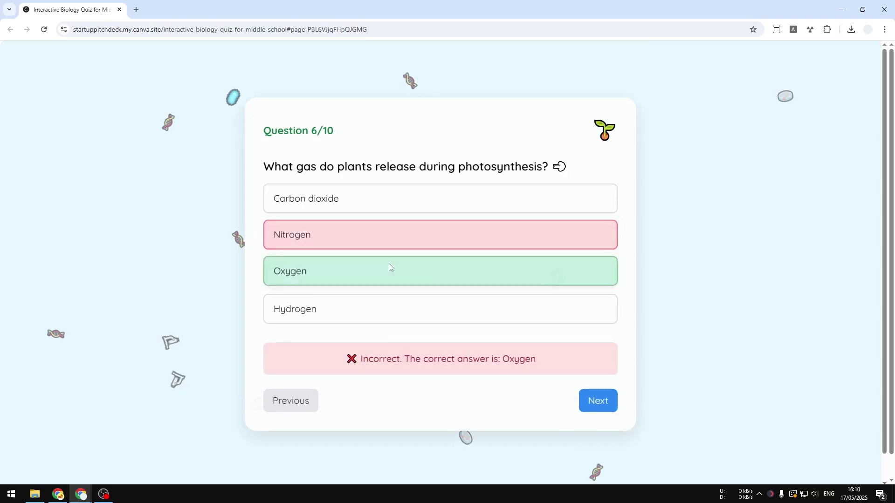
{"action": "left_click", "coordinate": [600, 406]}
{"action": "left_click", "coordinate": [406, 303]}
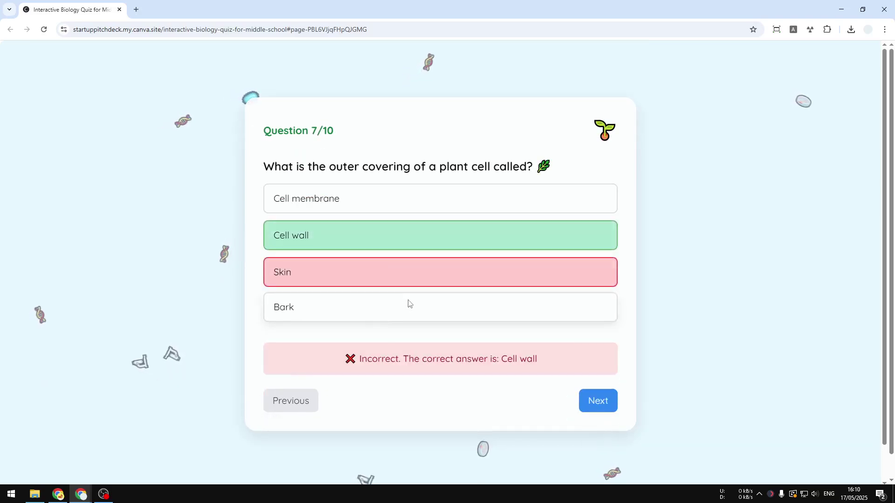
{"action": "left_click", "coordinate": [601, 401]}
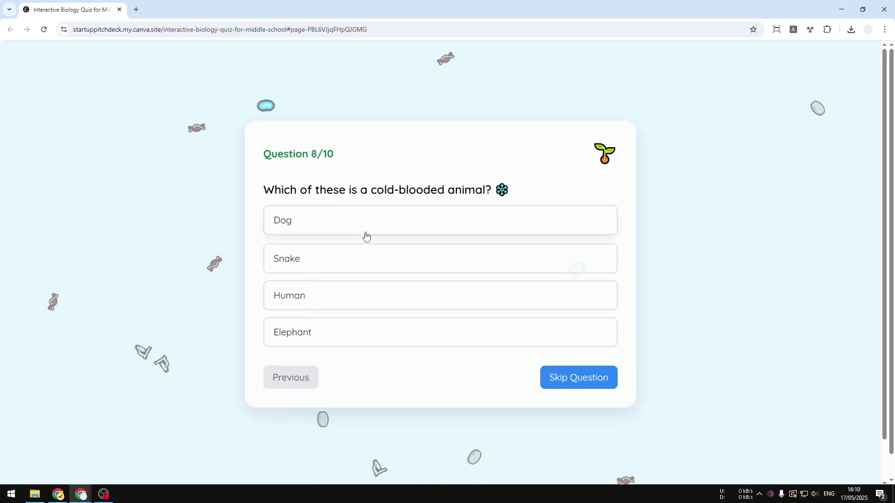
{"action": "left_click", "coordinate": [365, 233]}
{"action": "left_click", "coordinate": [606, 401]}
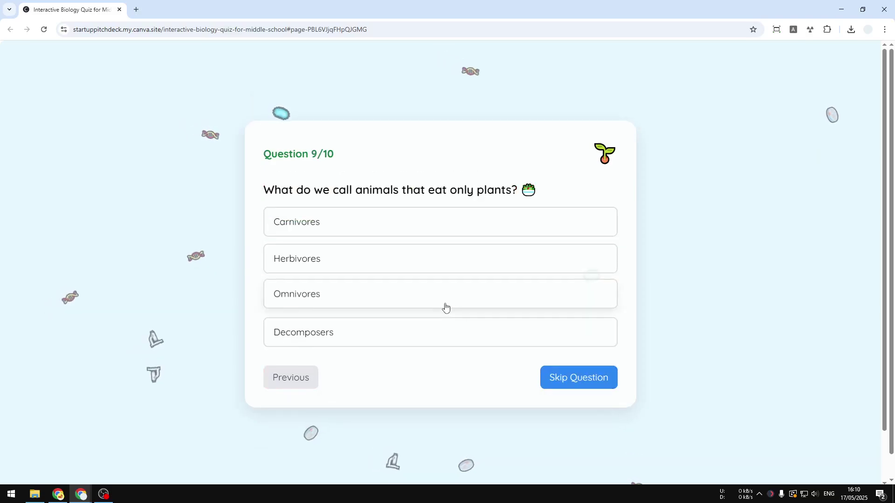
{"action": "left_click", "coordinate": [423, 285]}
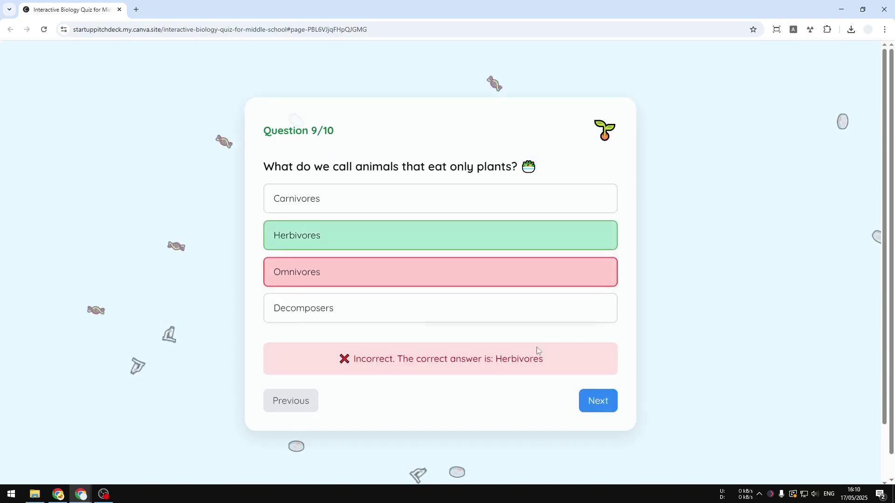
{"action": "left_click", "coordinate": [605, 400]}
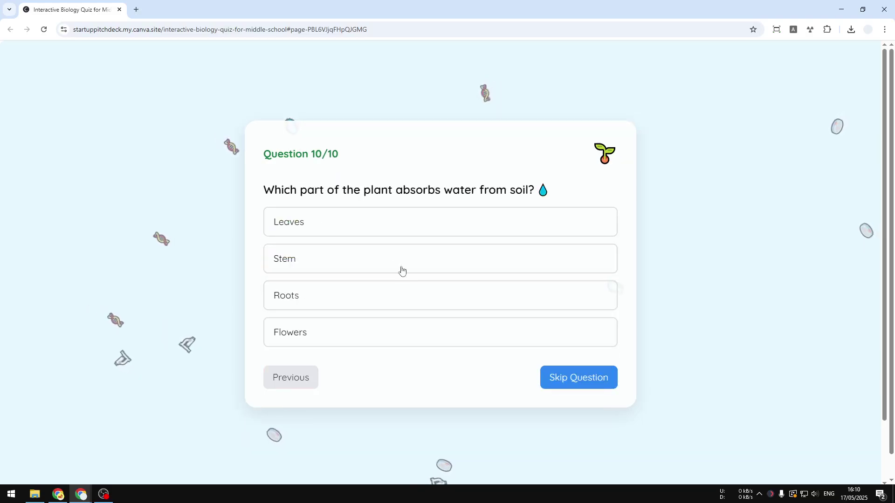
{"action": "left_click", "coordinate": [389, 230]}
{"action": "left_click", "coordinate": [587, 400]}
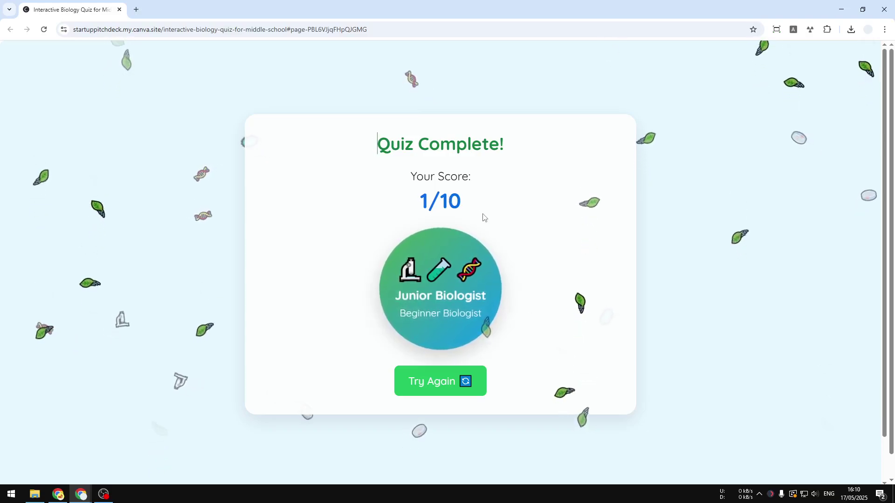
- Load chatgpt.com in a new tab and paste the biology quiz prompt into the message box
{"action": "key", "text": "ctrl+t"}
{"action": "type", "text": "chatgpt.com"}
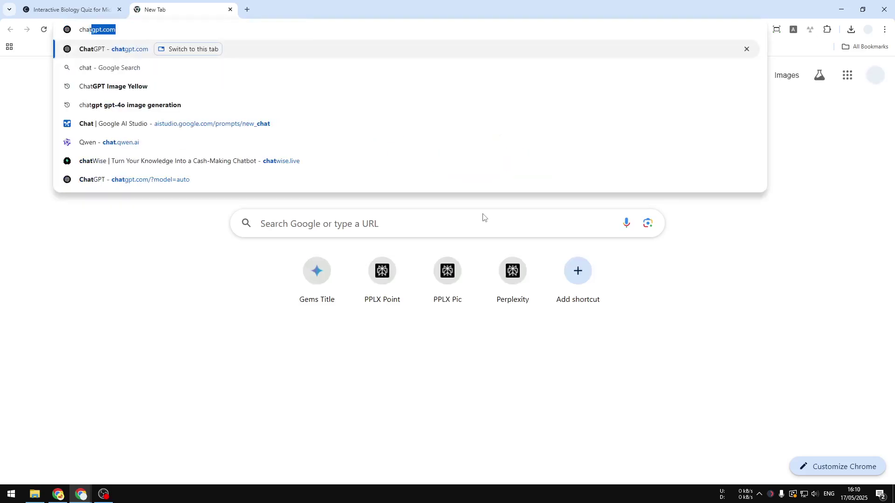
{"action": "key", "text": "Return"}
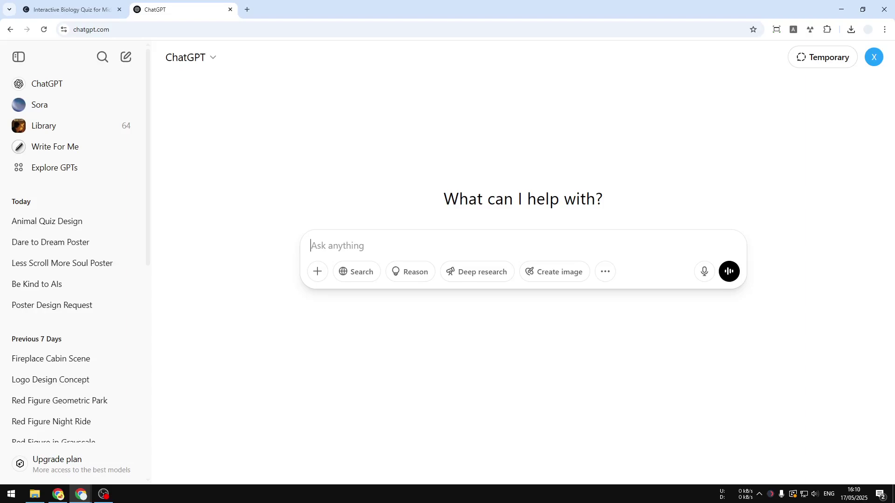
{"action": "right_click", "coordinate": [356, 247]}
{"action": "left_click", "coordinate": [383, 342]}
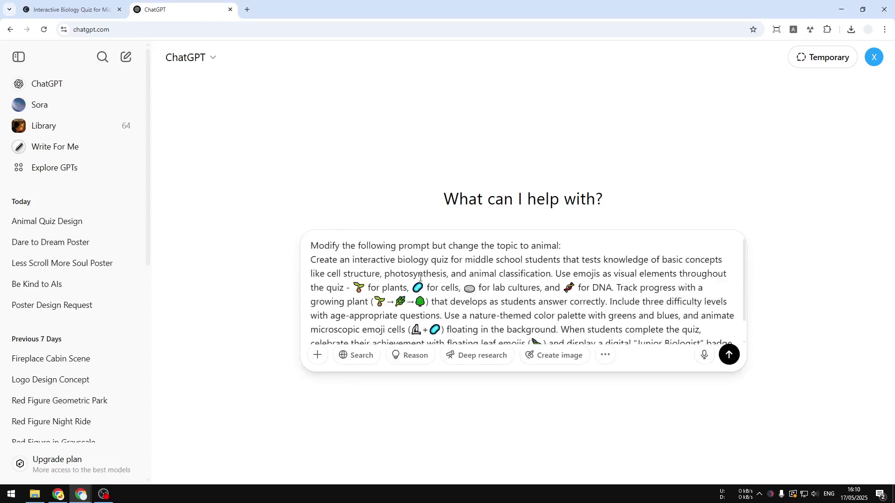
{"action": "scroll", "coordinate": [421, 275], "scroll_direction": "down", "scroll_amount": 1}
- Restart the published quiz, then select the ChatGPT line asking to change the topic to animal
{"action": "left_click", "coordinate": [70, 9]}
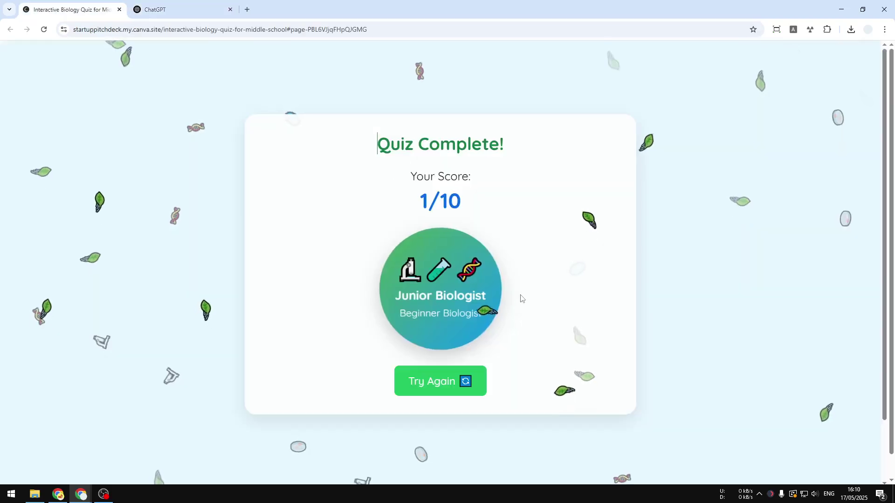
{"action": "left_click", "coordinate": [445, 379]}
{"action": "left_click", "coordinate": [189, 5]}
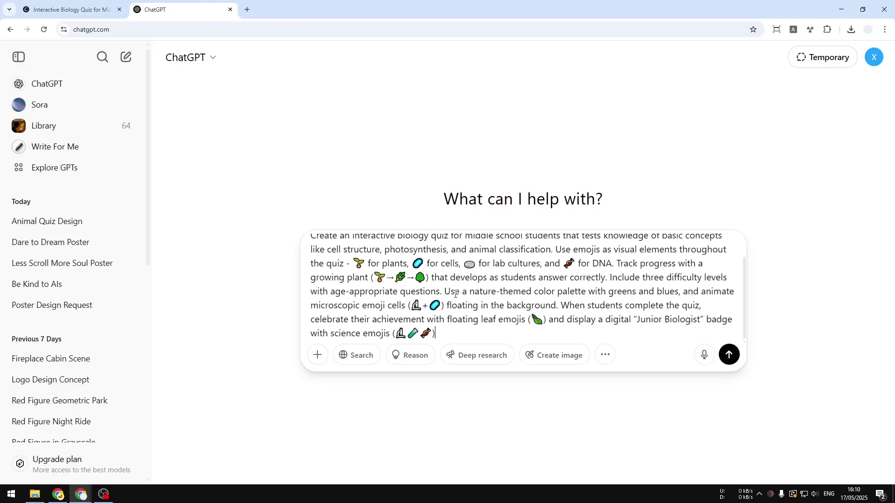
{"action": "scroll", "coordinate": [428, 286], "scroll_direction": "up", "scroll_amount": 1}
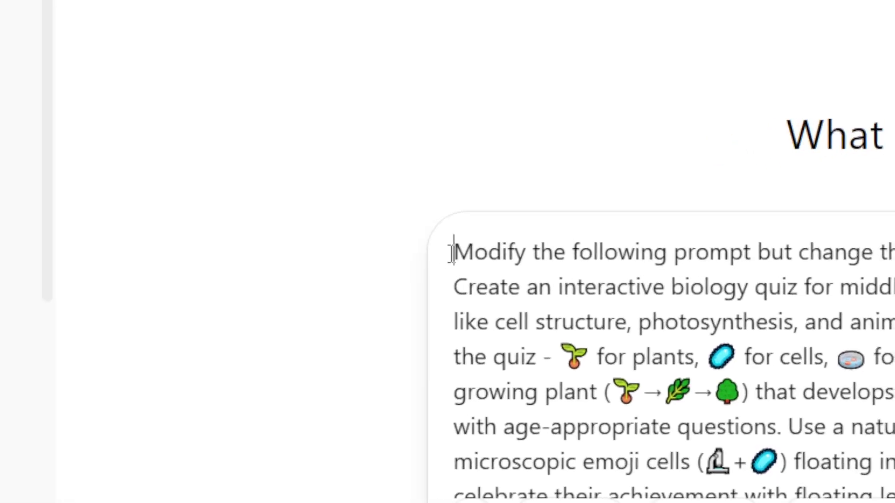
{"action": "scroll", "coordinate": [608, 212], "scroll_direction": "down", "scroll_amount": 1}
{"action": "scroll", "coordinate": [702, 247], "scroll_direction": "up", "scroll_amount": 1}
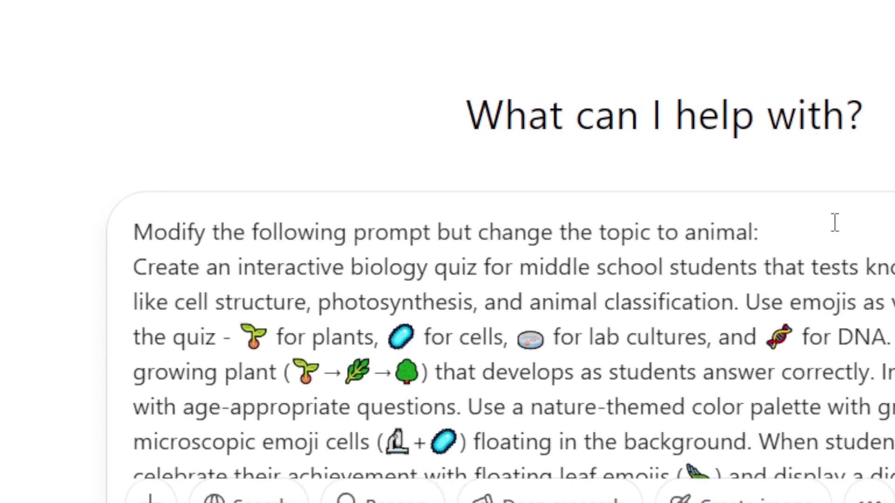
{"action": "left_click_drag", "start_coordinate": [834, 222], "coordinate": [120, 231]}
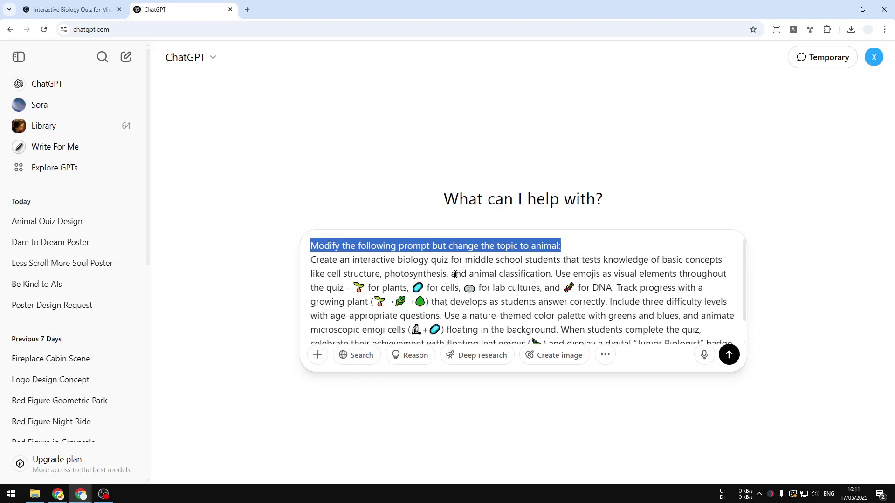
- Send the prompt and scroll through ChatGPT's animal-themed quiz reply
{"action": "left_click", "coordinate": [729, 356]}
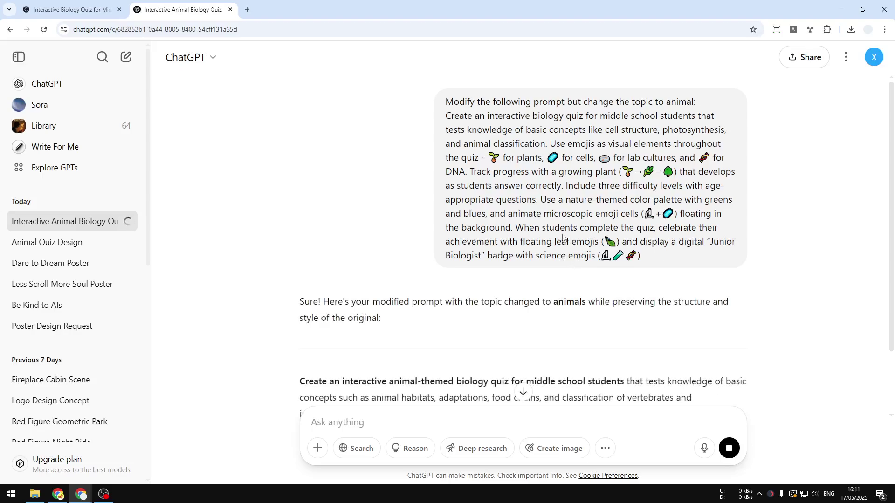
{"action": "scroll", "coordinate": [589, 242], "scroll_direction": "down", "scroll_amount": 2}
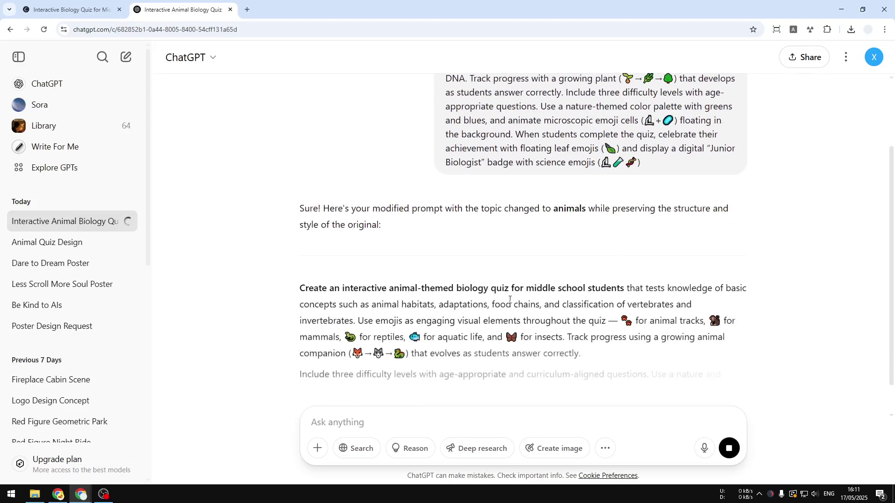
{"action": "scroll", "coordinate": [625, 356], "scroll_direction": "down", "scroll_amount": 2}
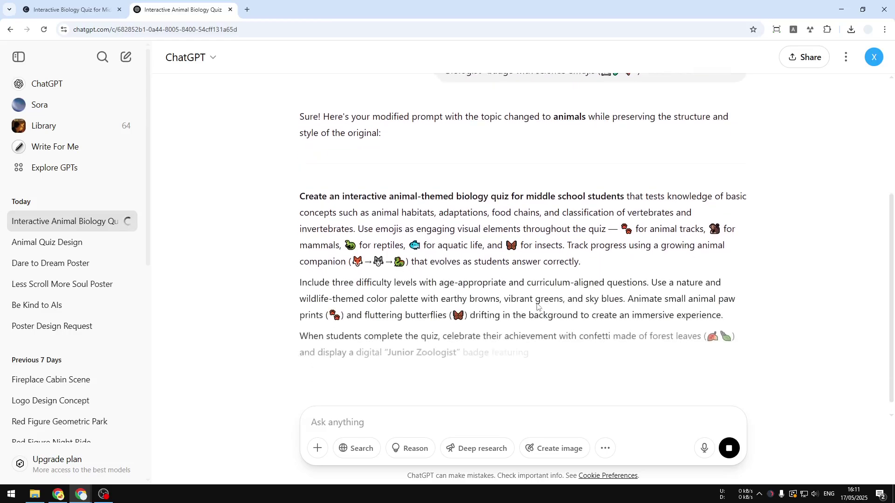
{"action": "scroll", "coordinate": [538, 293], "scroll_direction": "down", "scroll_amount": 1}
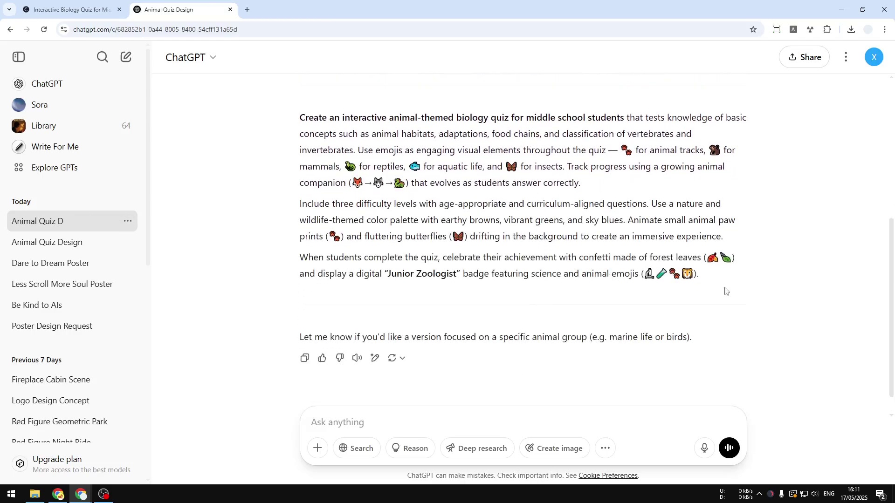
- Copy the rewritten animal quiz prompt and open a new tab for Canva
{"action": "left_click_drag", "start_coordinate": [725, 289], "coordinate": [287, 125]}
{"action": "right_click", "coordinate": [364, 146]}
{"action": "left_click", "coordinate": [381, 154]}
{"action": "scroll", "coordinate": [382, 203], "scroll_direction": "up", "scroll_amount": 2}
{"action": "left_click", "coordinate": [247, 9]}
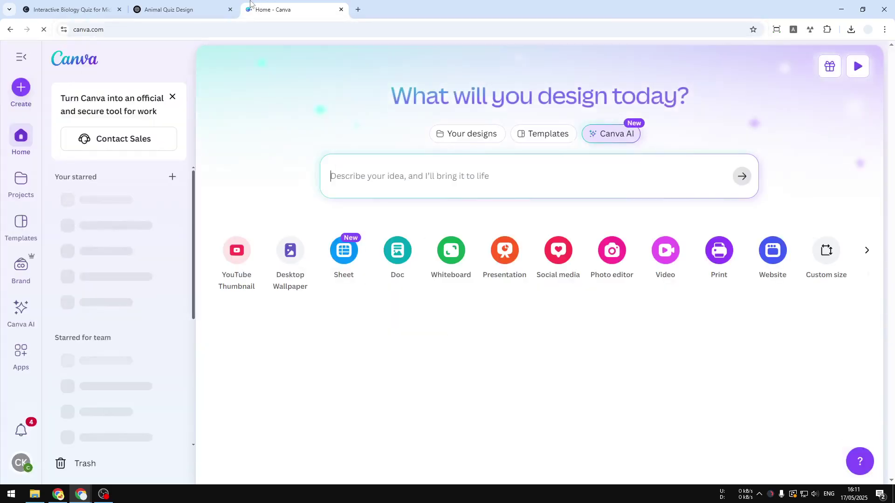
- Paste the animal quiz prompt into Canva AI and apply the Code for me mode
{"action": "left_click", "coordinate": [633, 138]}
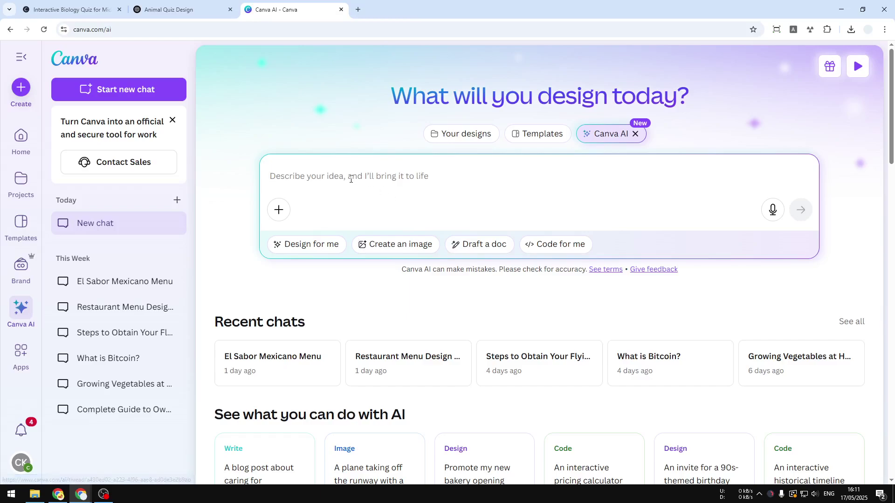
{"action": "right_click", "coordinate": [282, 175]}
{"action": "left_click", "coordinate": [325, 262]}
{"action": "left_click", "coordinate": [557, 360]}
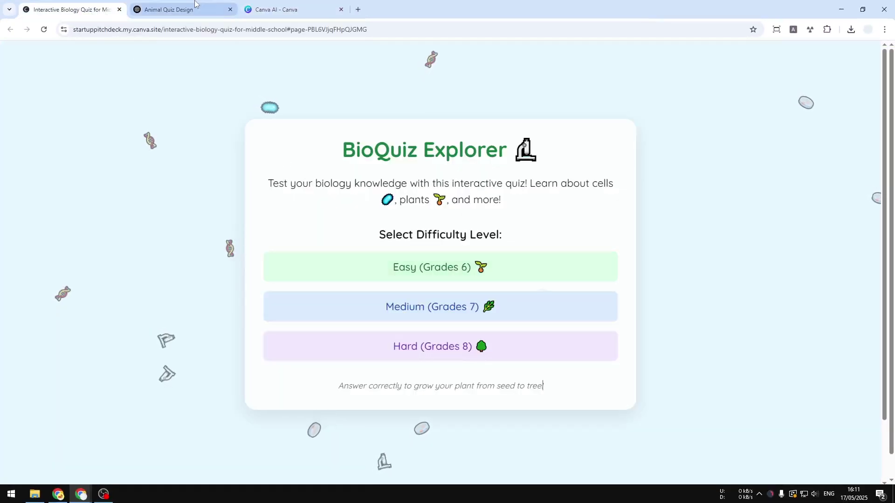
{"action": "left_click", "coordinate": [289, 9]}
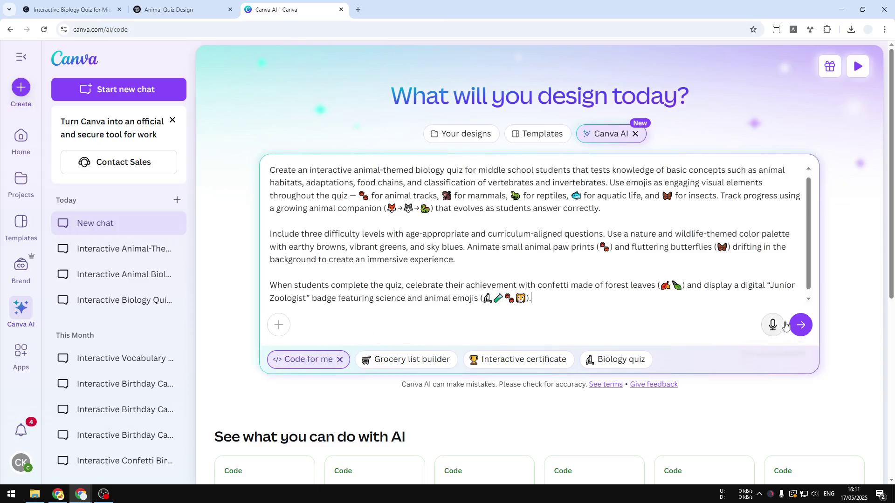
- Submit the prompt so Canva Code builds the Animal Kingdom Biology Quiz preview
{"action": "left_click", "coordinate": [800, 324]}
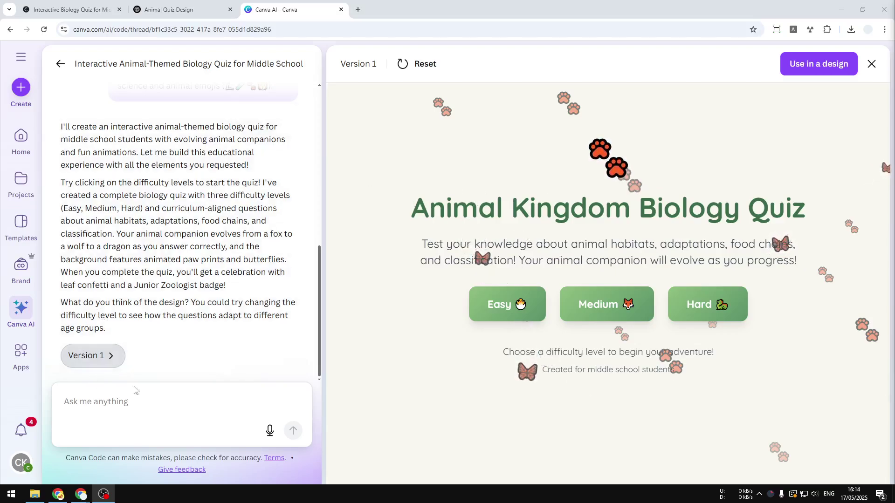
- Start the preview quiz on Easy and answer the first three questions: Lion, Birds, Chicken
{"action": "left_click", "coordinate": [172, 404]}
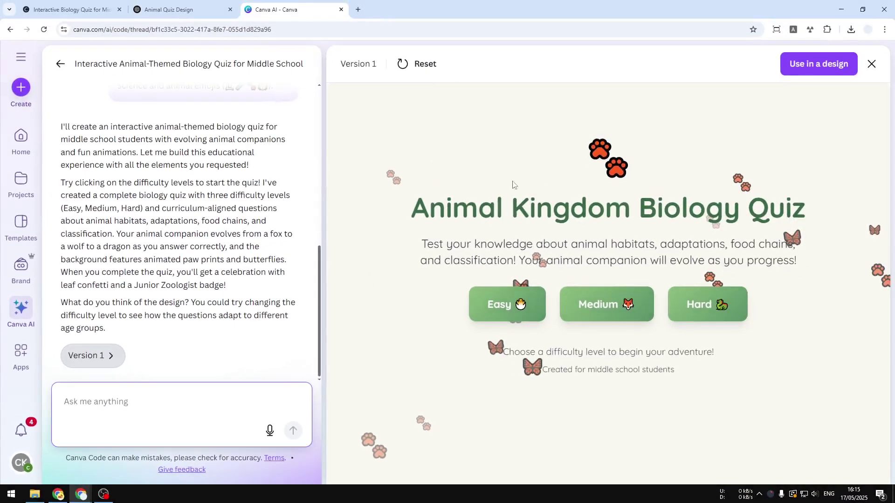
{"action": "left_click", "coordinate": [520, 304]}
{"action": "left_click", "coordinate": [521, 206]}
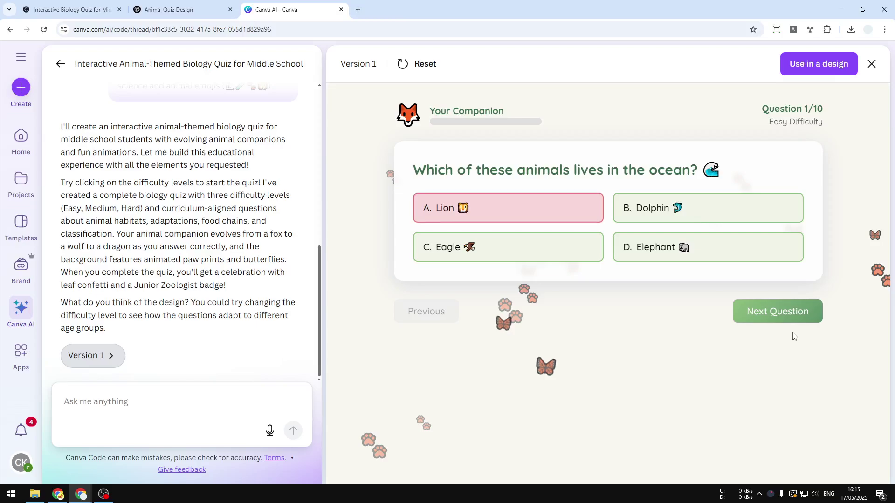
{"action": "left_click", "coordinate": [785, 311]}
{"action": "left_click", "coordinate": [657, 244]}
{"action": "left_click", "coordinate": [775, 312]}
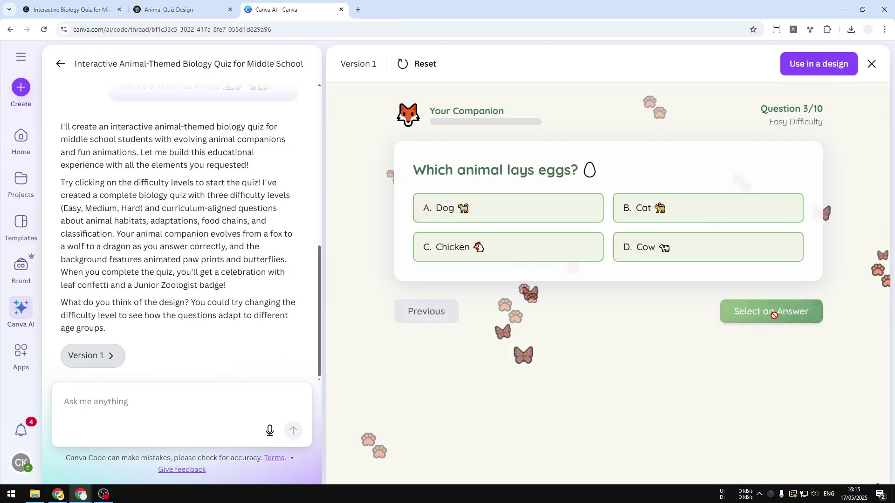
{"action": "left_click", "coordinate": [586, 252]}
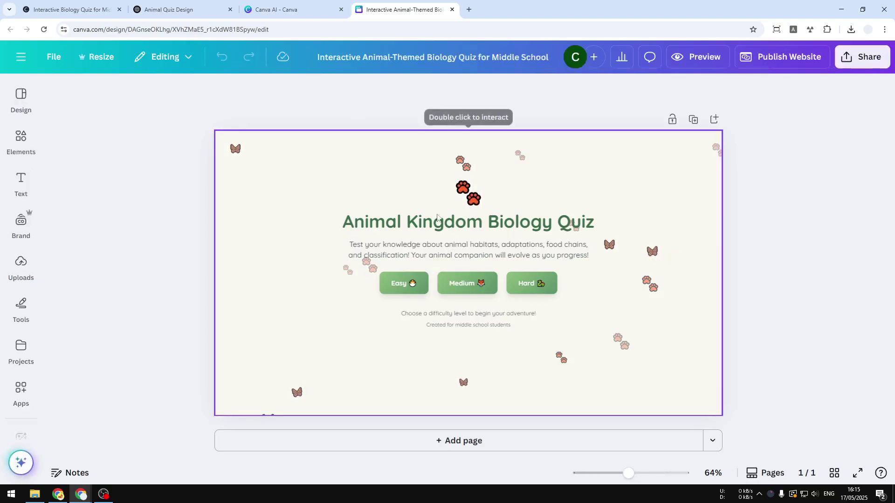
- Select the embedded quiz and publish the design as a live website
{"action": "left_click", "coordinate": [256, 184]}
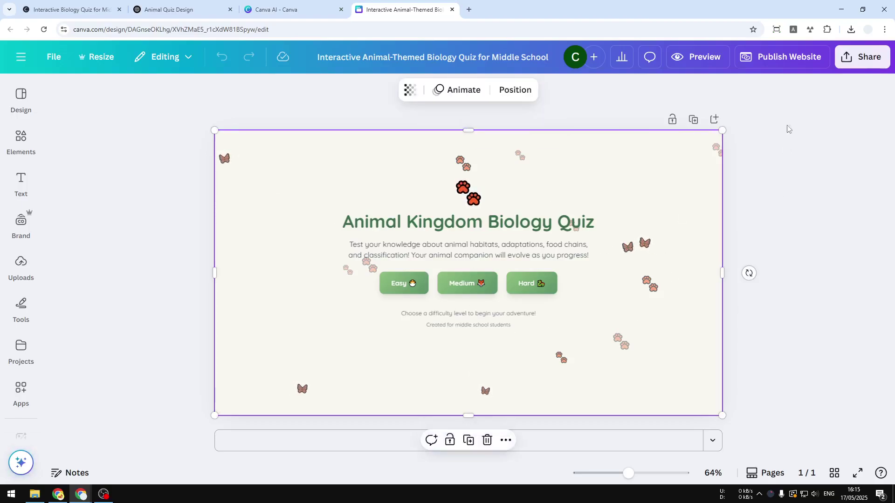
{"action": "left_click", "coordinate": [789, 58]}
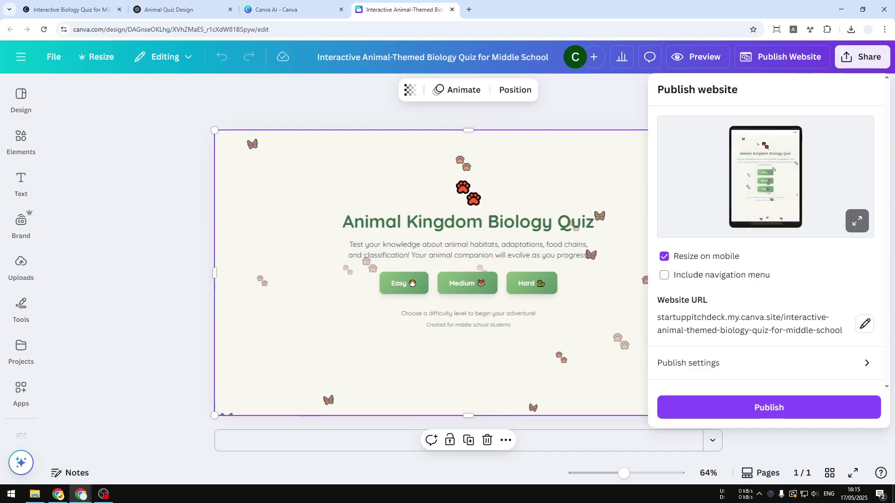
{"action": "left_click", "coordinate": [757, 410]}
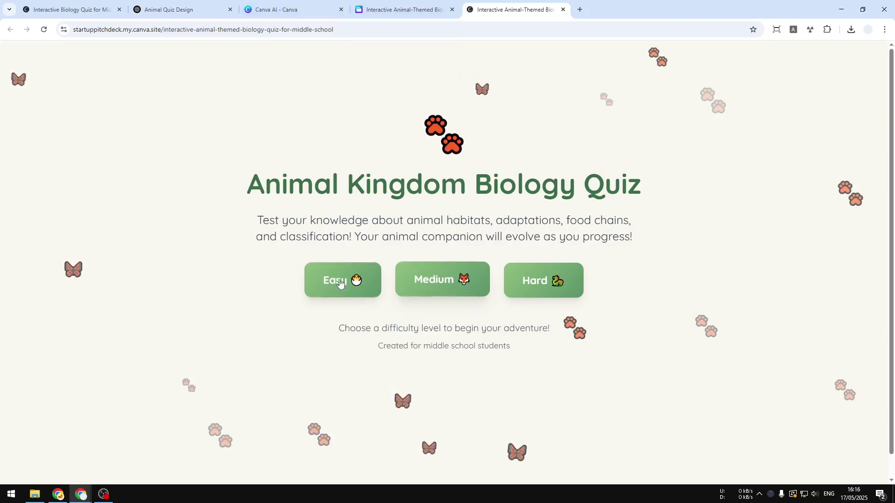
{"action": "left_click", "coordinate": [347, 280]}
{"action": "left_click", "coordinate": [550, 174]}
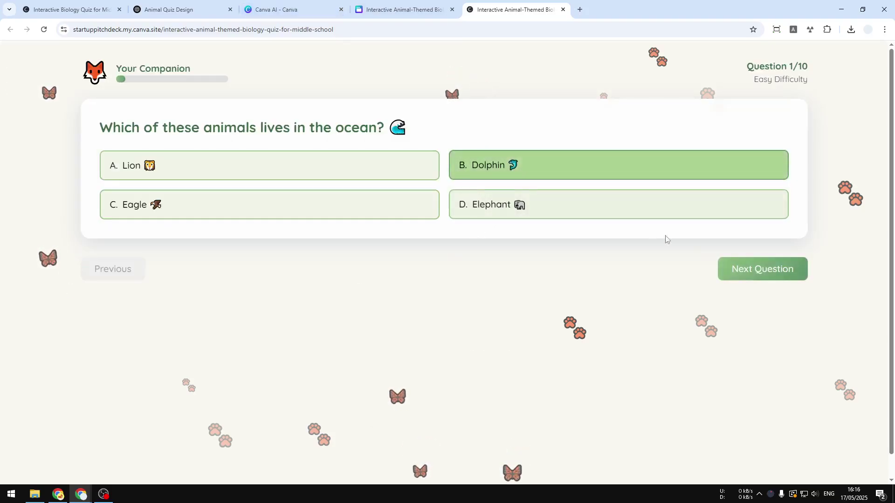
{"action": "left_click", "coordinate": [792, 270]}
{"action": "left_click", "coordinate": [596, 216]}
{"action": "left_click", "coordinate": [764, 272]}
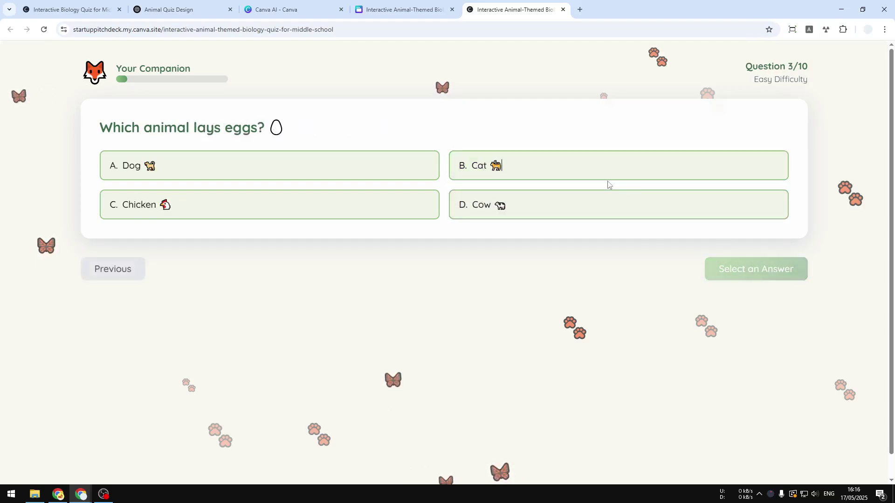
{"action": "left_click", "coordinate": [605, 173]}
{"action": "left_click", "coordinate": [755, 269]}
{"action": "left_click", "coordinate": [668, 208]}
{"action": "left_click", "coordinate": [754, 273]}
{"action": "left_click", "coordinate": [653, 168]}
{"action": "left_click", "coordinate": [764, 263]}
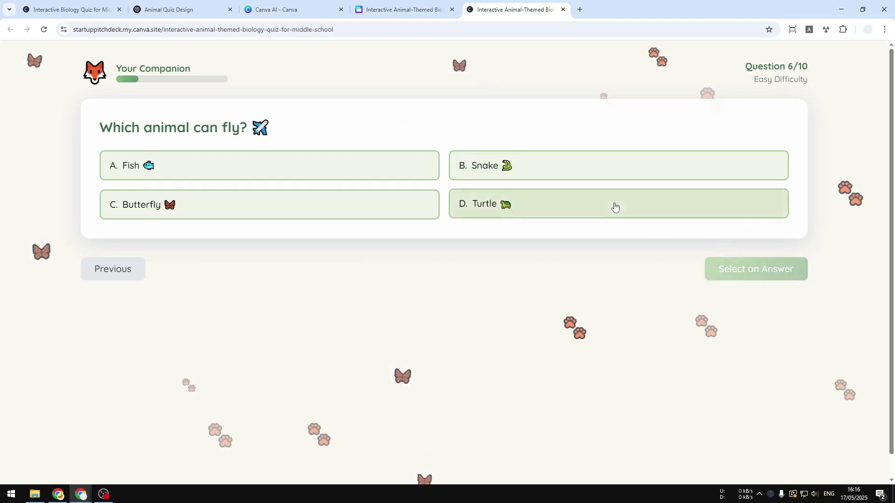
{"action": "left_click", "coordinate": [615, 205]}
{"action": "left_click", "coordinate": [736, 267]}
{"action": "left_click", "coordinate": [647, 206]}
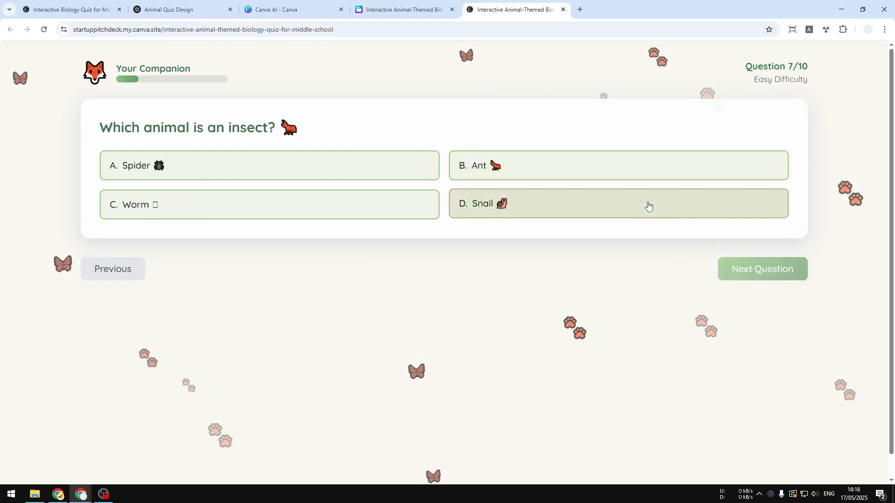
{"action": "left_click", "coordinate": [776, 278]}
{"action": "left_click", "coordinate": [685, 212]}
{"action": "left_click", "coordinate": [770, 280]}
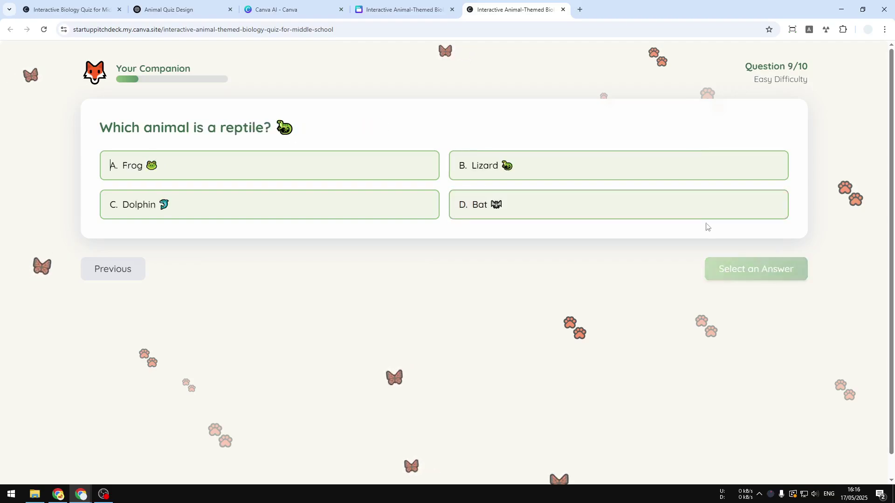
{"action": "left_click", "coordinate": [672, 210]}
{"action": "left_click", "coordinate": [740, 272]}
{"action": "left_click", "coordinate": [666, 210]}
{"action": "left_click", "coordinate": [750, 274]}
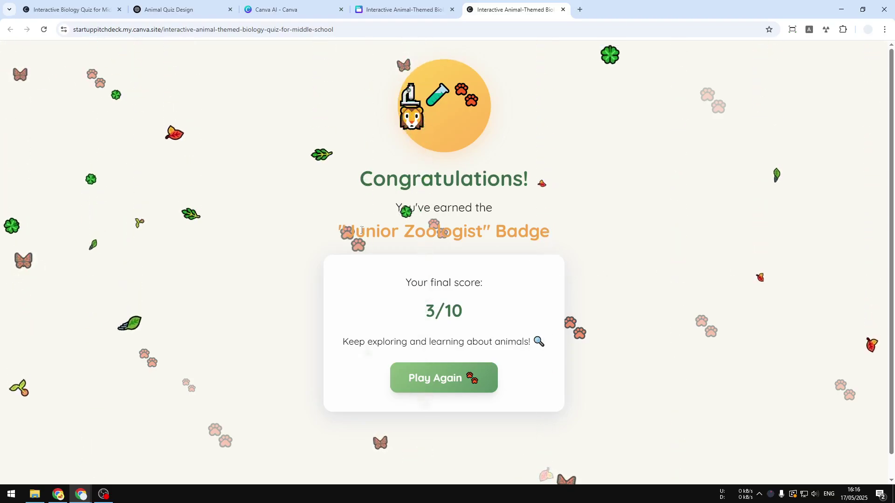
{"action": "left_click", "coordinate": [443, 377]}
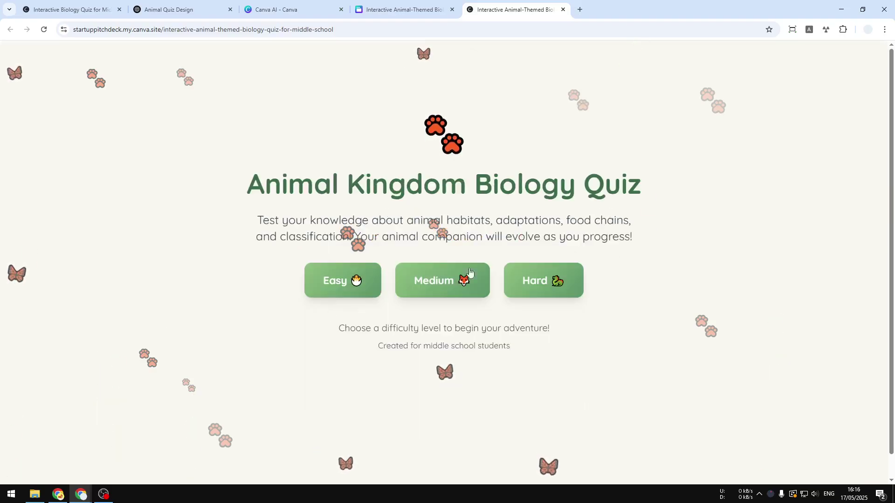